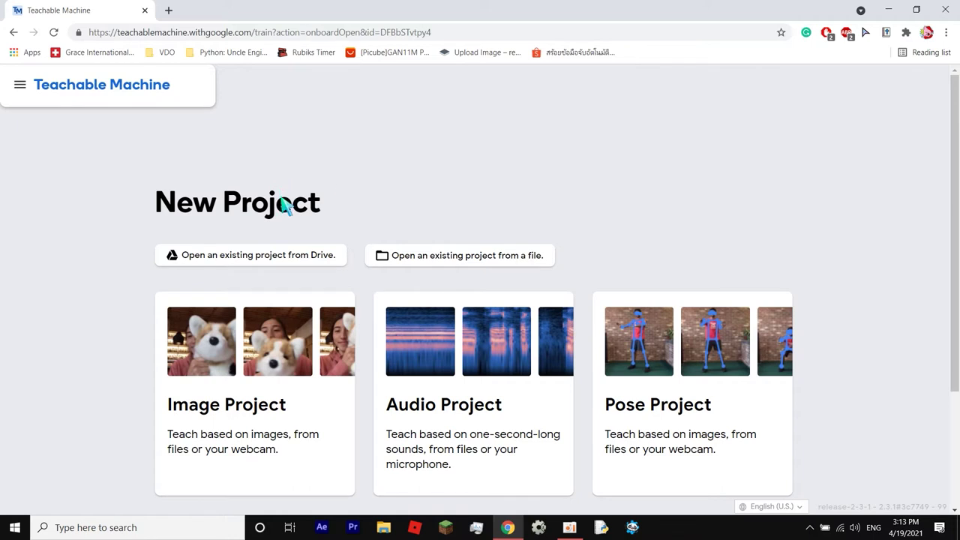
Create a new image project and add a third class to it.
scroll(369, 220, down, 1)
scroll(373, 220, up, 1)
click(484, 27)
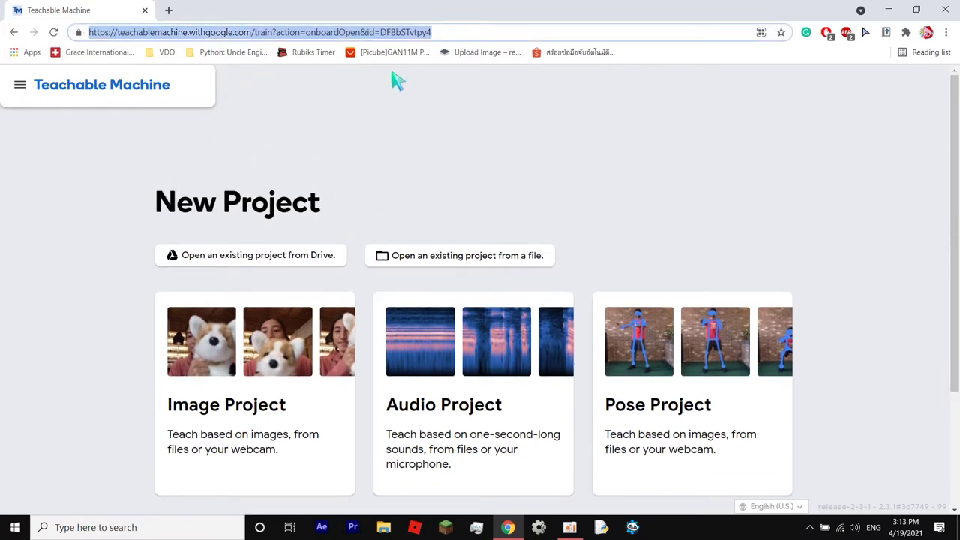
scroll(345, 168, down, 1)
scroll(350, 168, up, 1)
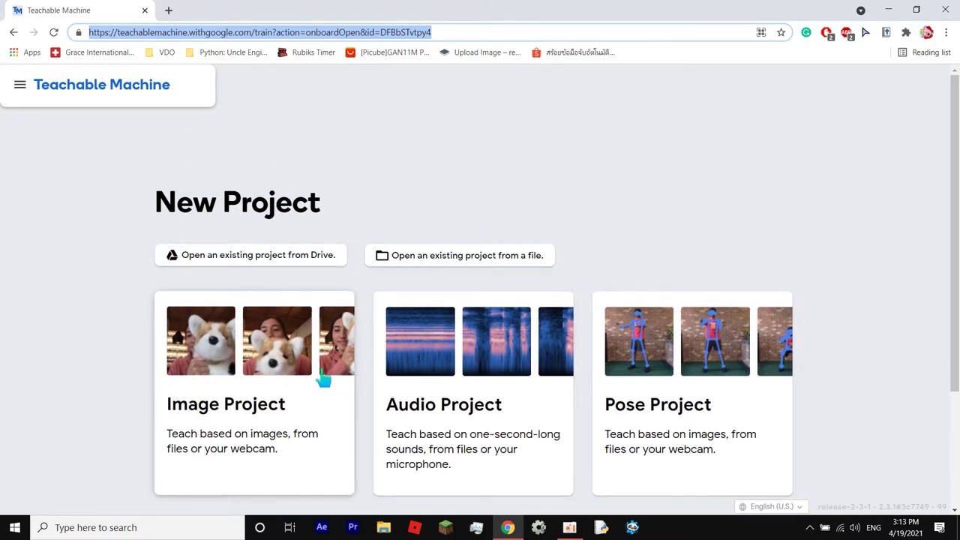
scroll(555, 277, down, 2)
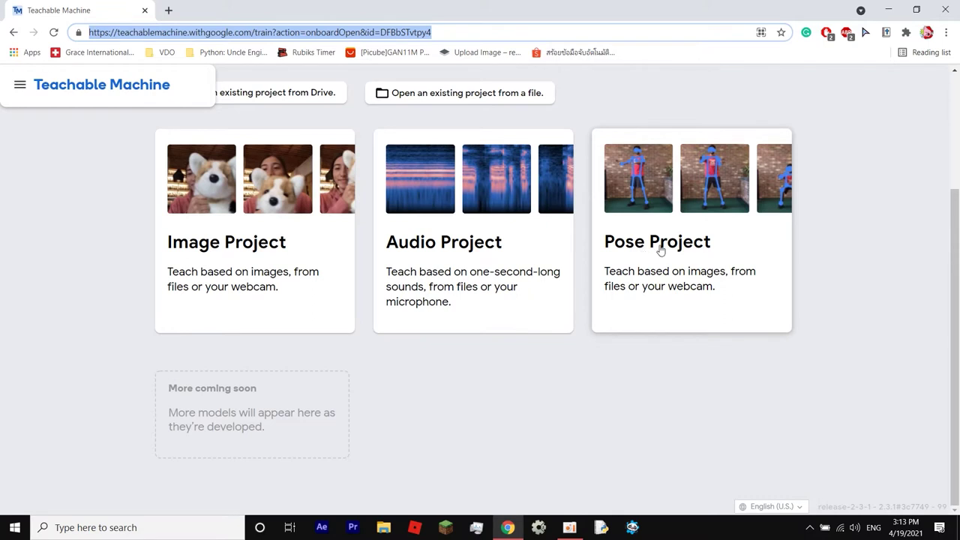
click(248, 232)
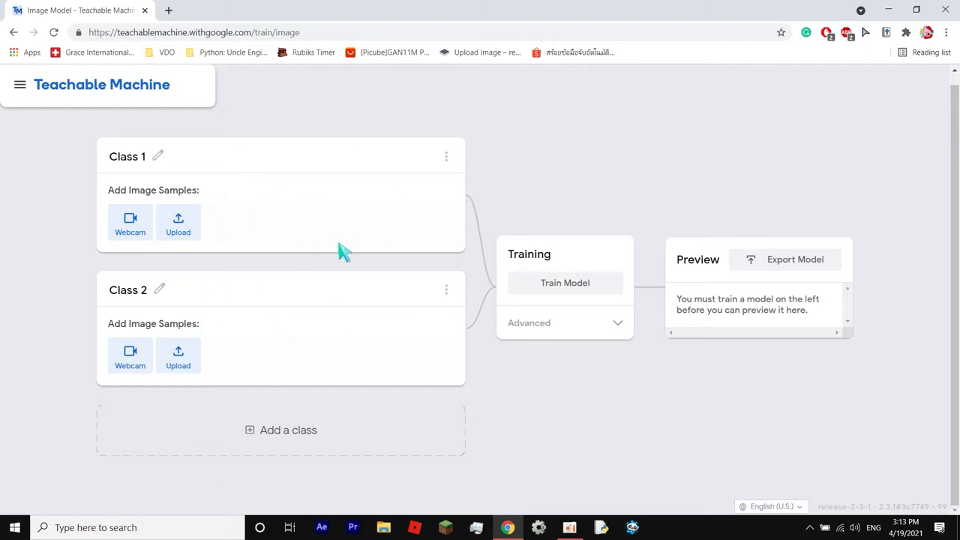
click(267, 442)
scroll(285, 338, down, 1)
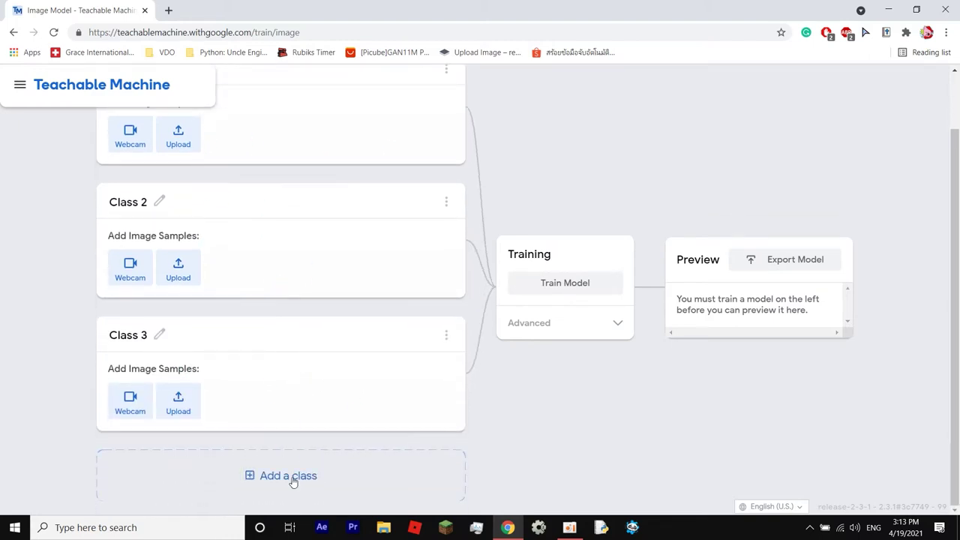
Add four more classes below Class 3.
click(270, 463)
click(271, 463)
click(329, 469)
click(347, 472)
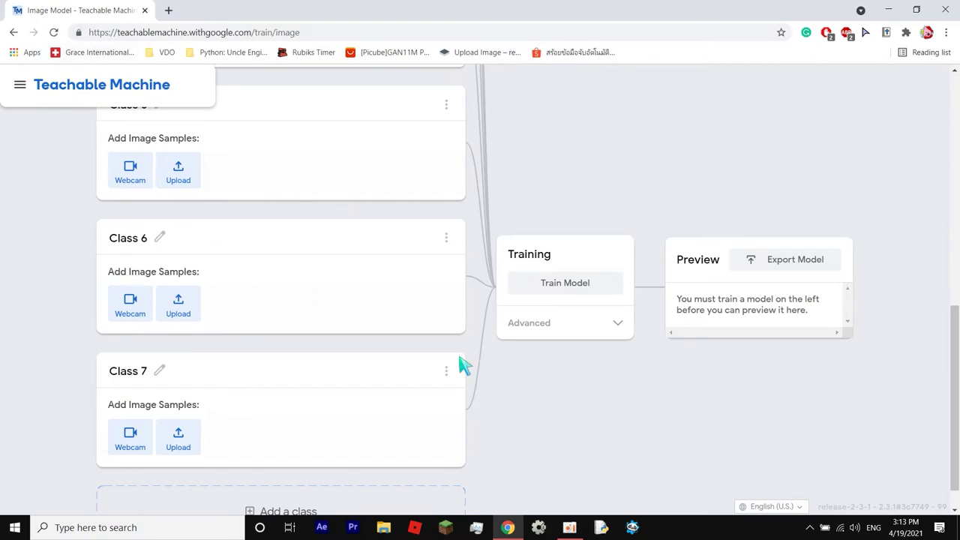
Delete Class 7, Class 6, Class 5 and Class 4 from the project.
click(447, 370)
click(397, 405)
click(444, 337)
click(422, 362)
click(447, 335)
click(408, 358)
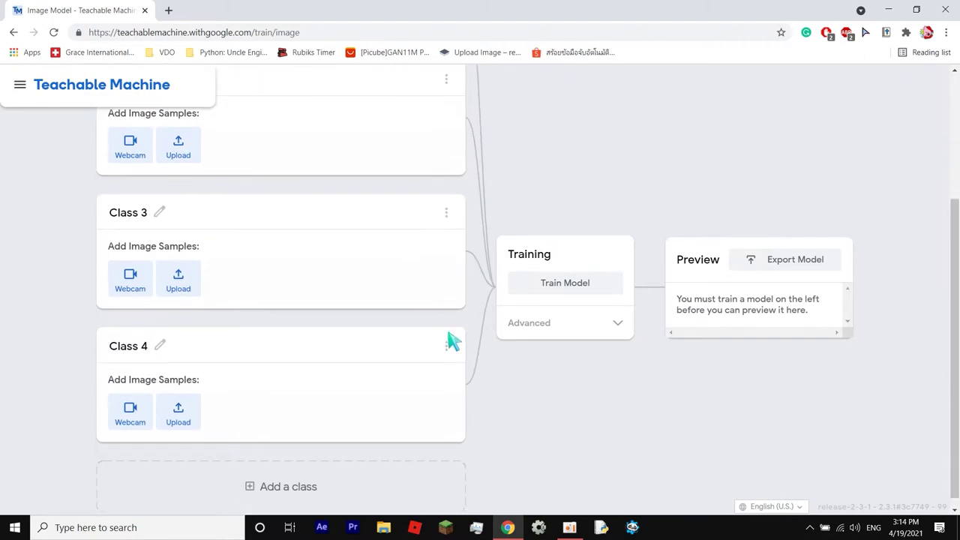
click(446, 348)
click(399, 372)
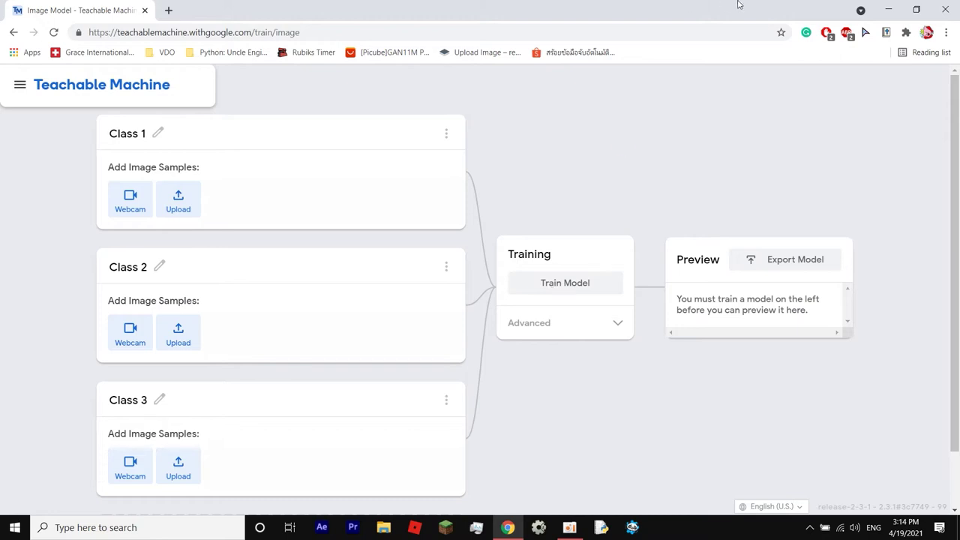
Add two more classes below Class 3.
scroll(493, 322, down, 2)
click(300, 482)
scroll(781, 352, down, 2)
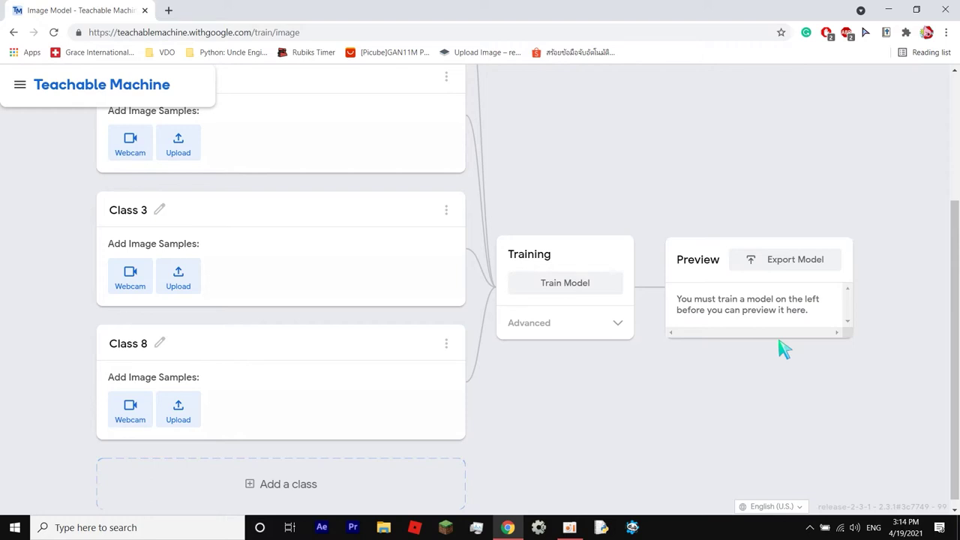
click(359, 489)
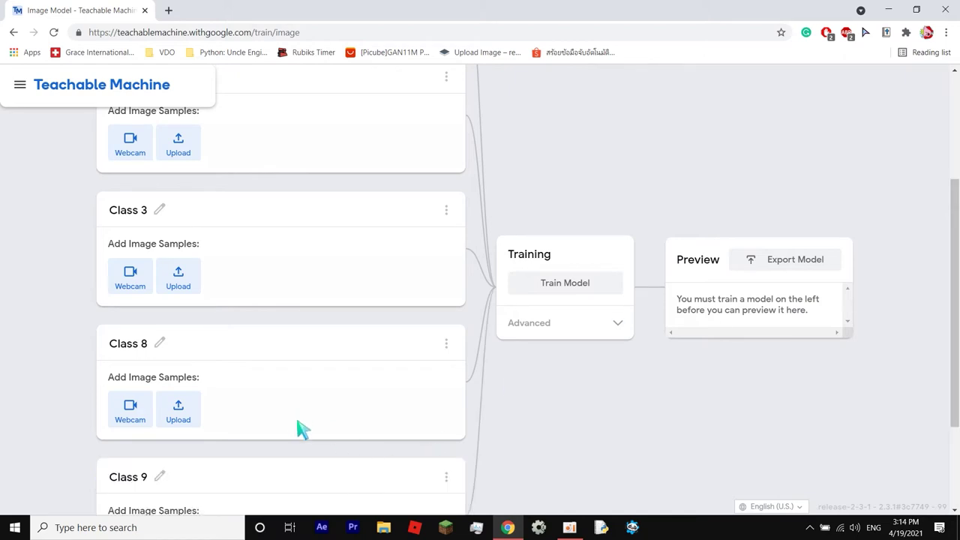
scroll(300, 429, down, 1)
scroll(346, 421, down, 1)
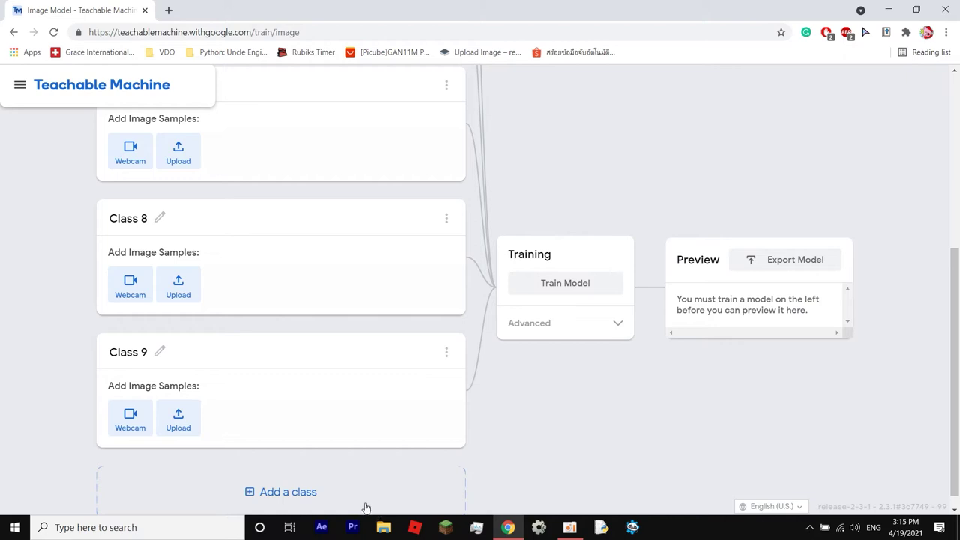
Rename Class 1 as "Cat Bag".
scroll(289, 397, up, 11)
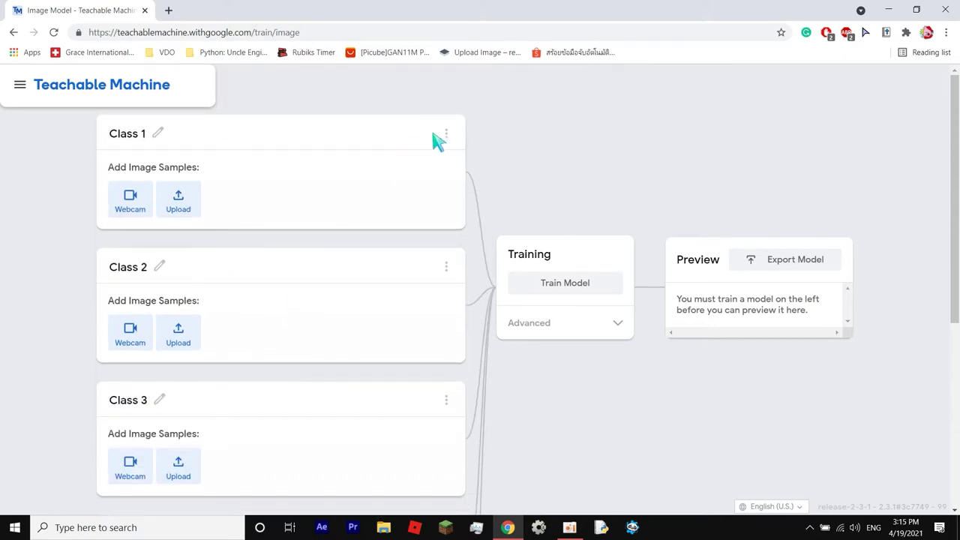
click(449, 135)
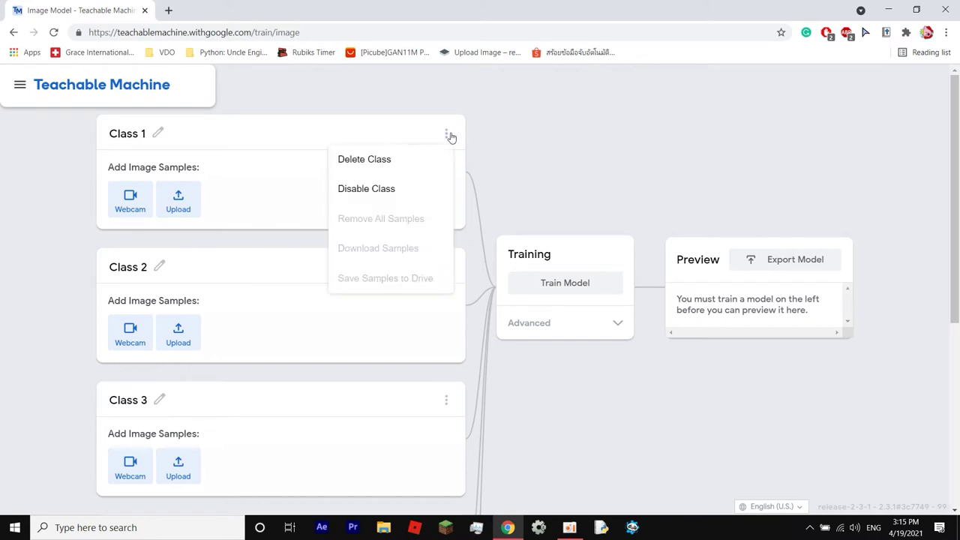
click(160, 134)
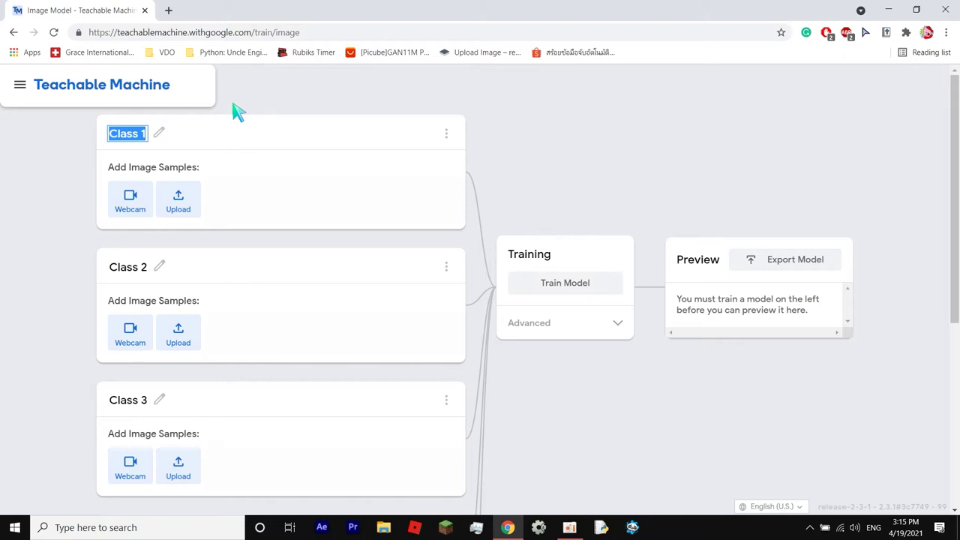
text(Cat)
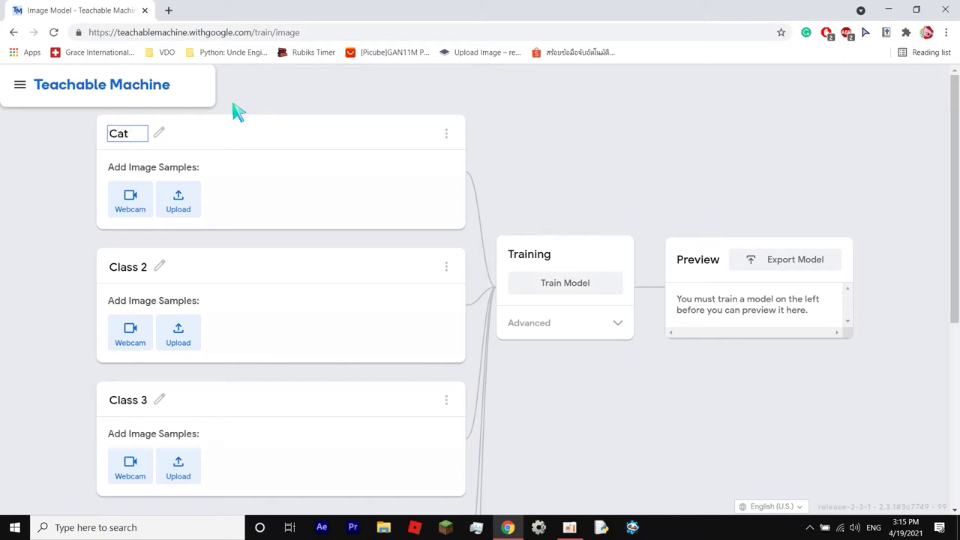
text( Bag)
Rename Class 2 as "Ping Pong Racket".
click(159, 267)
text(Ping)
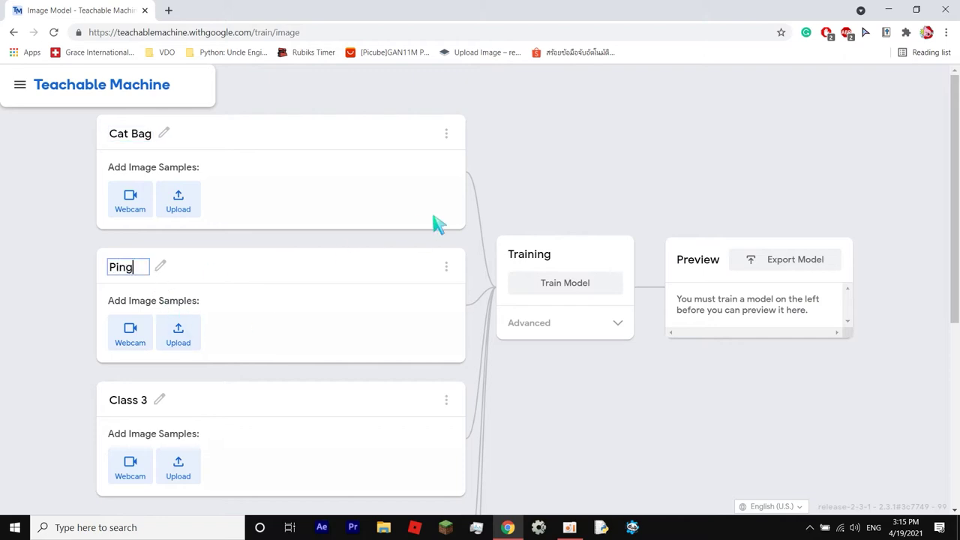
text( Pong)
key(ctrl+a)
key(BackSpace)
key(ctrl+z)
text(Racket)
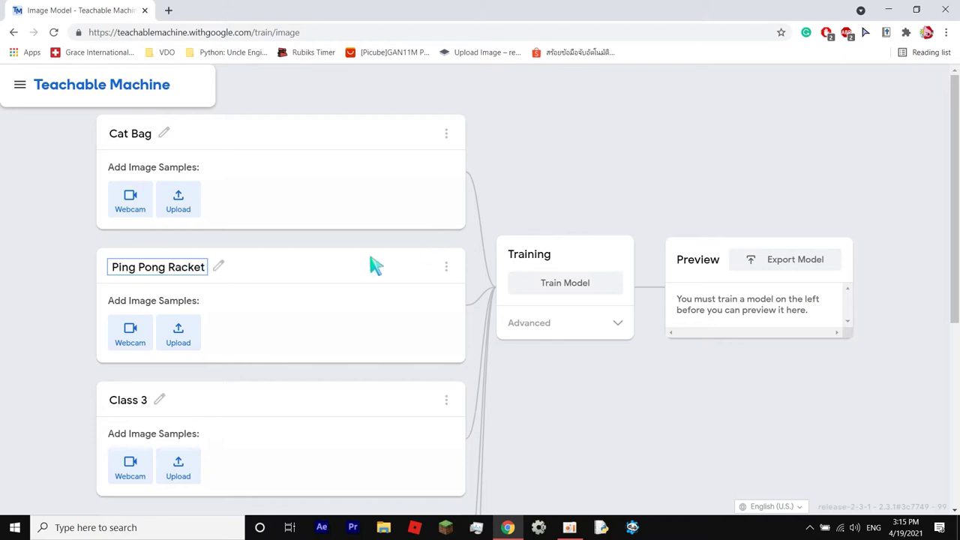
Rename Class 3 as "Rubix Cube".
click(167, 399)
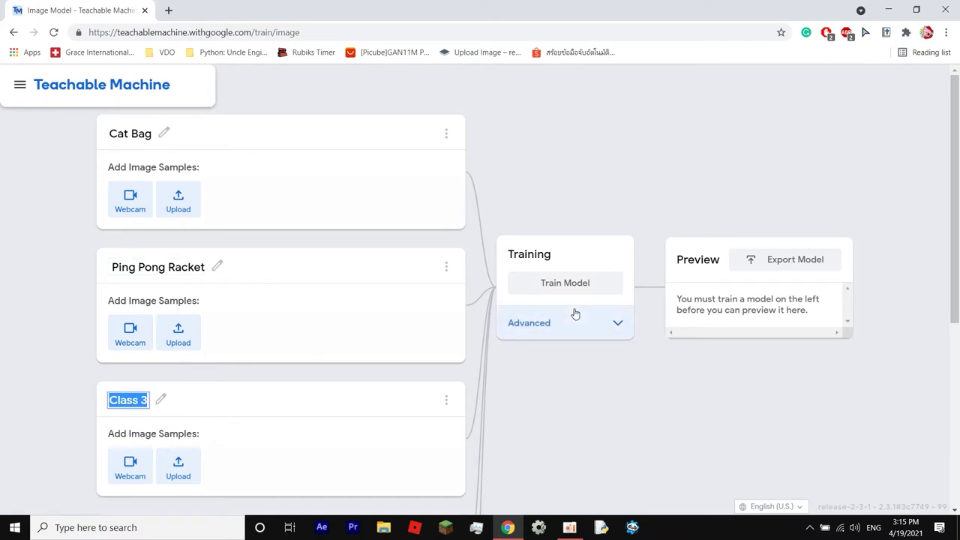
text(Ru=bu=)
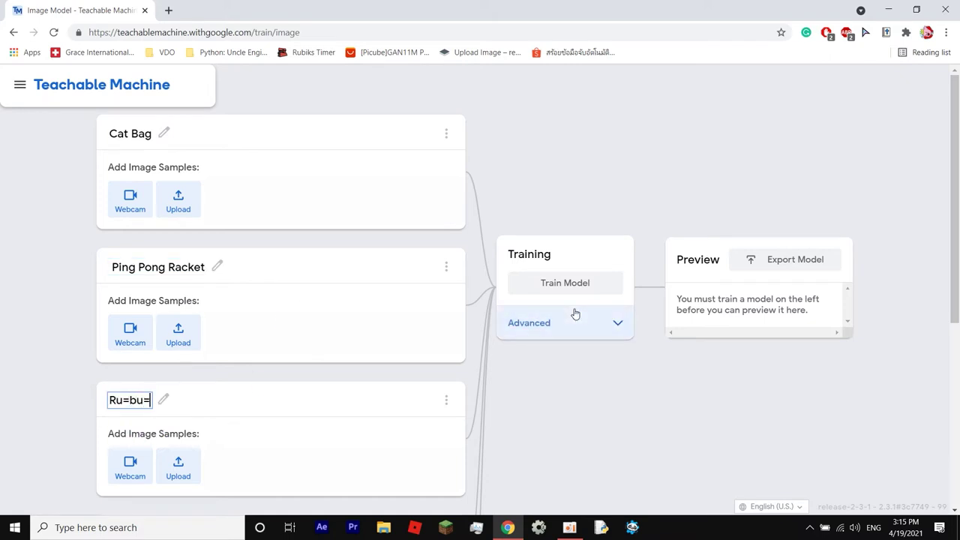
text(k)
key(BackSpace)
key(BackSpace)
key(BackSpace)
key(BackSpace)
key(BackSpace)
text(b)
key(BackSpace)
text(bixk)
key(BackSpace)
key(BackSpace)
text(cj)
key(BackSpace)
text(ks)
key(BackSpace)
key(BackSpace)
key(BackSpace)
text(x)
text(Cube)
Rename Class 8 as "Pencil".
scroll(176, 375, down, 3)
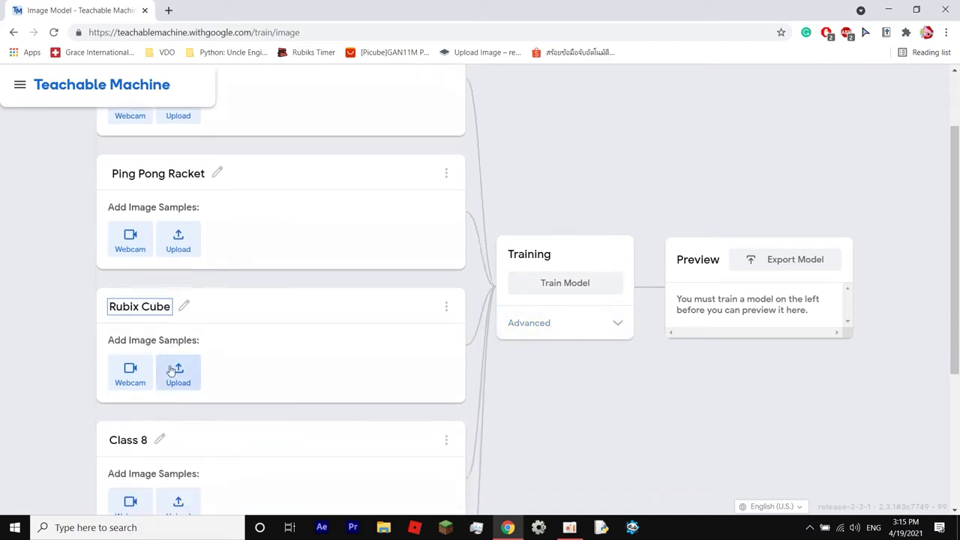
click(160, 347)
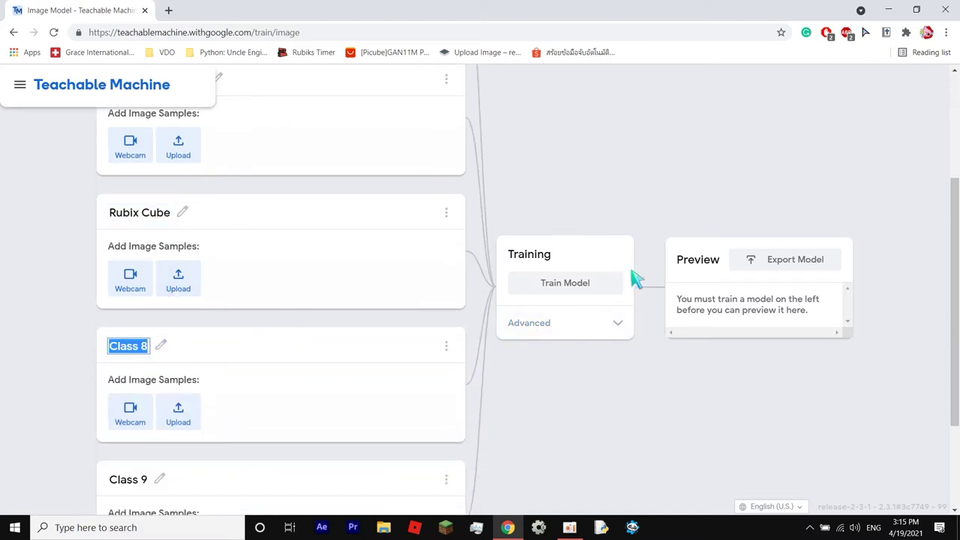
text(Pencil)
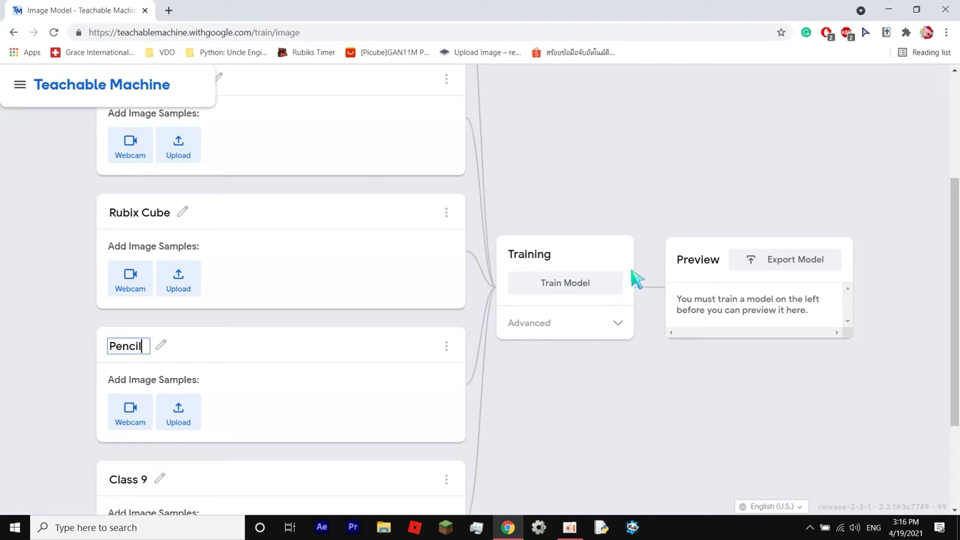
key(Return)
Rename Class 9 as "Ping Pong Ball".
scroll(198, 368, down, 3)
click(162, 337)
text(Ping Pong)
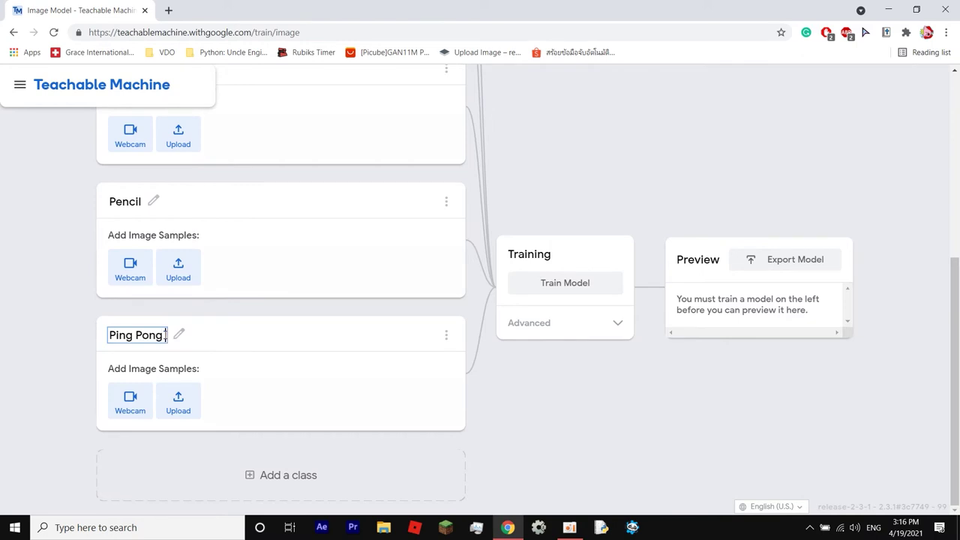
text( Ball)
key(Return)
Set up webcam capture for the Cat Bag class with 20 FPS, Hold to Record off, 0 seconds delay and 10 seconds duration.
scroll(322, 258, up, 3)
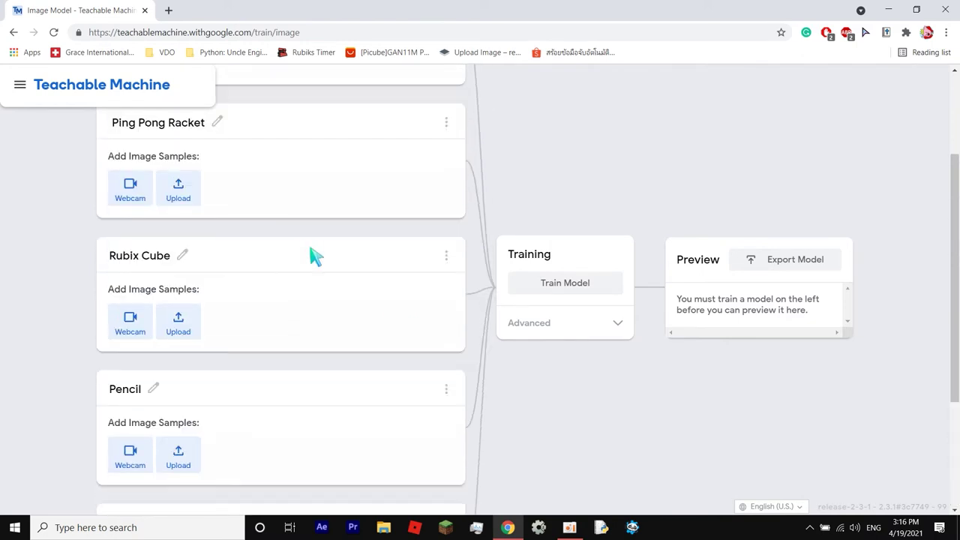
scroll(315, 256, up, 2)
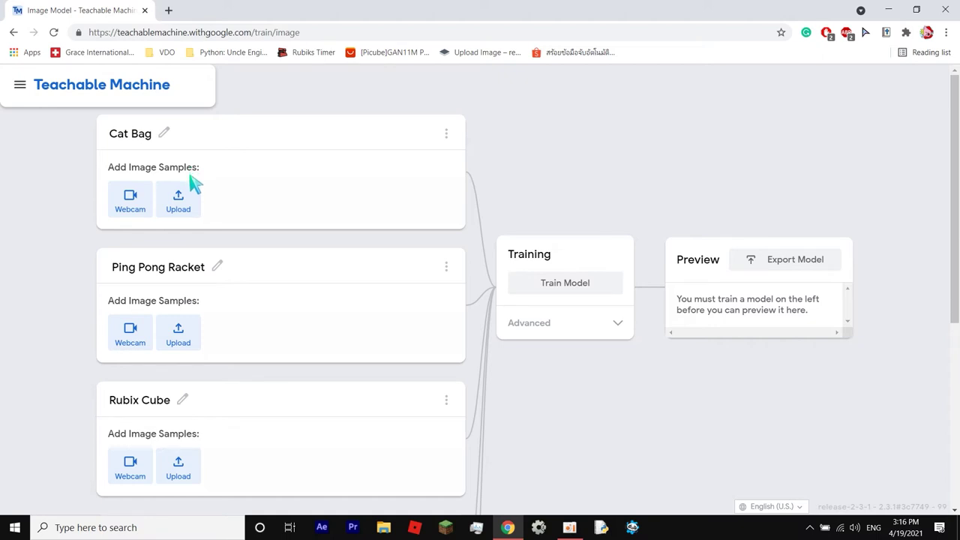
click(150, 209)
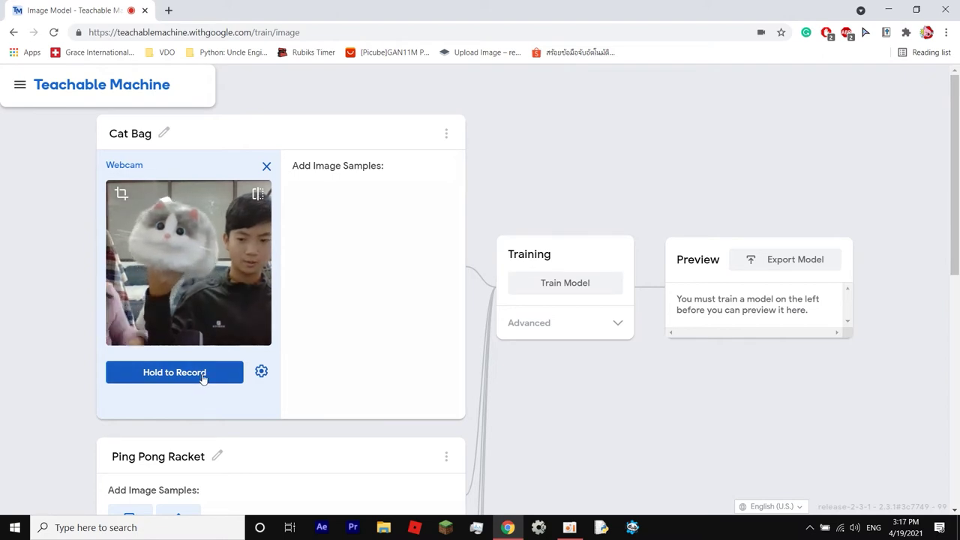
click(260, 368)
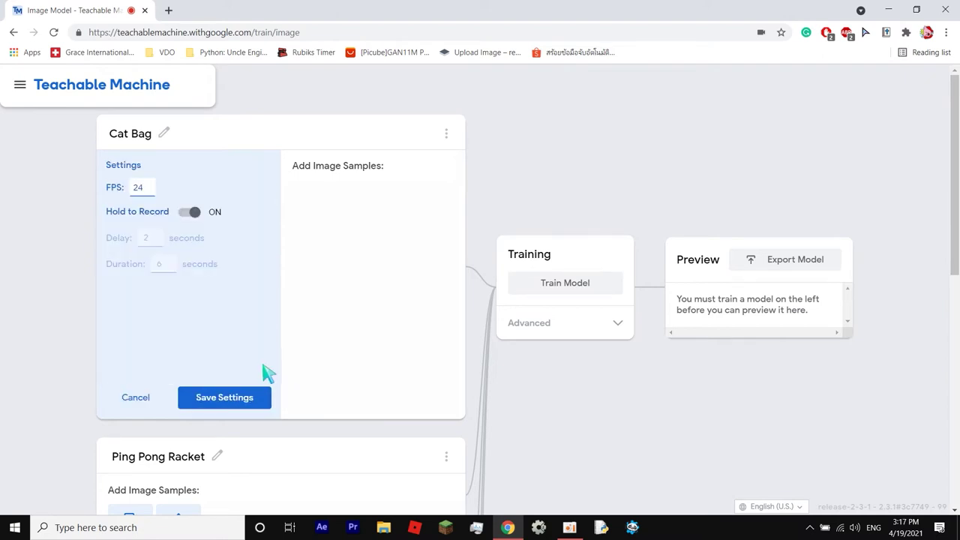
click(191, 216)
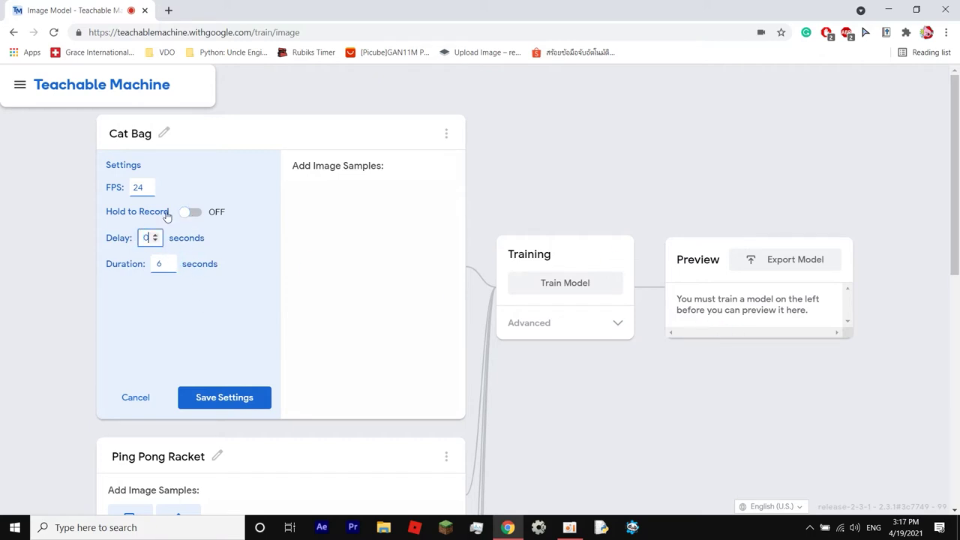
click(160, 260)
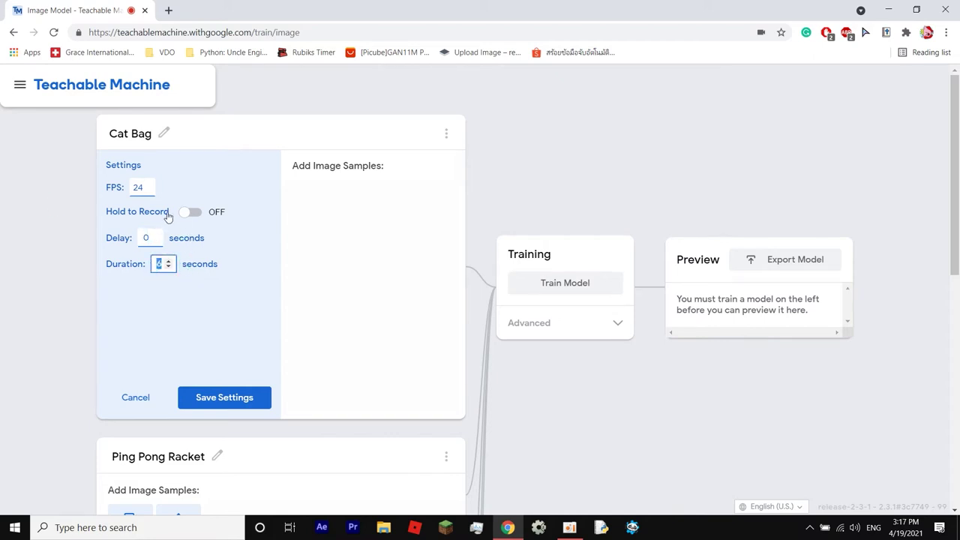
click(147, 191)
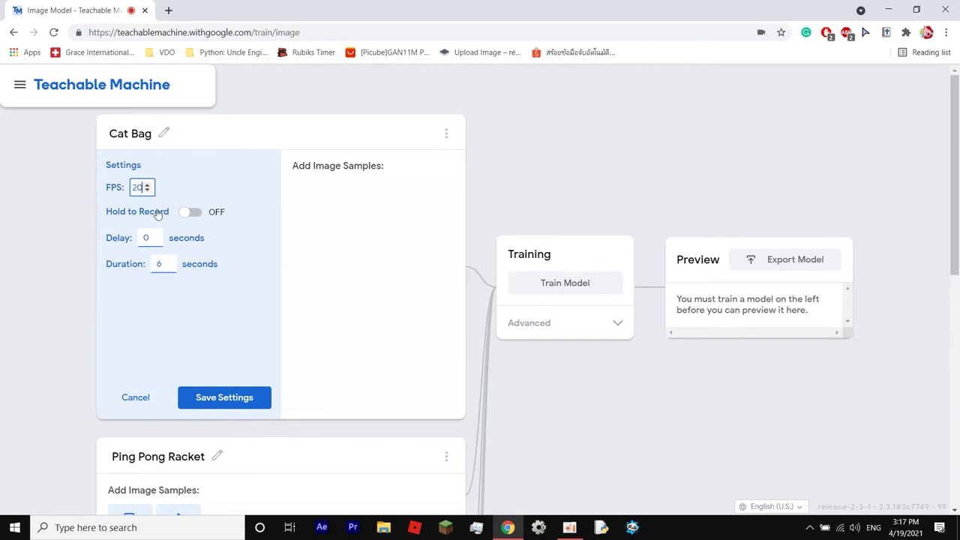
double_click(155, 263)
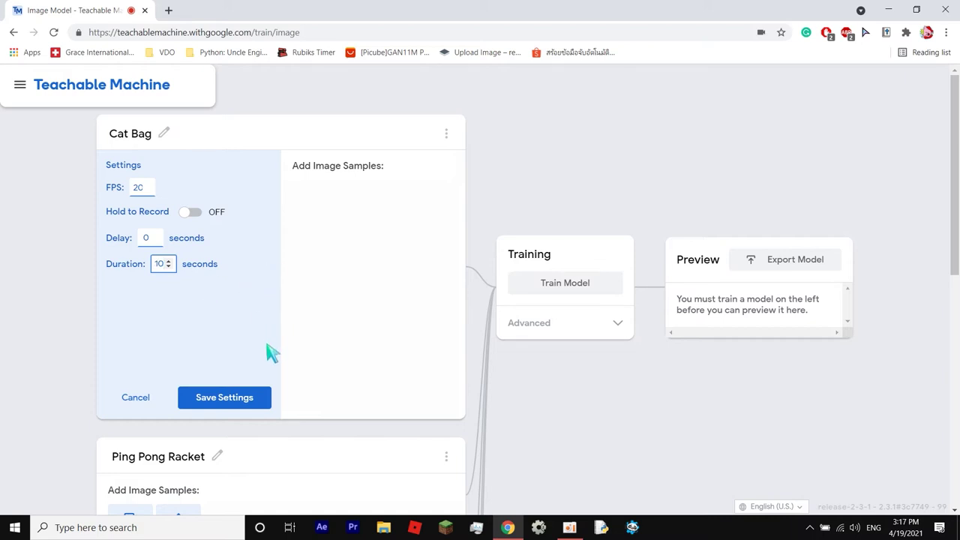
click(250, 397)
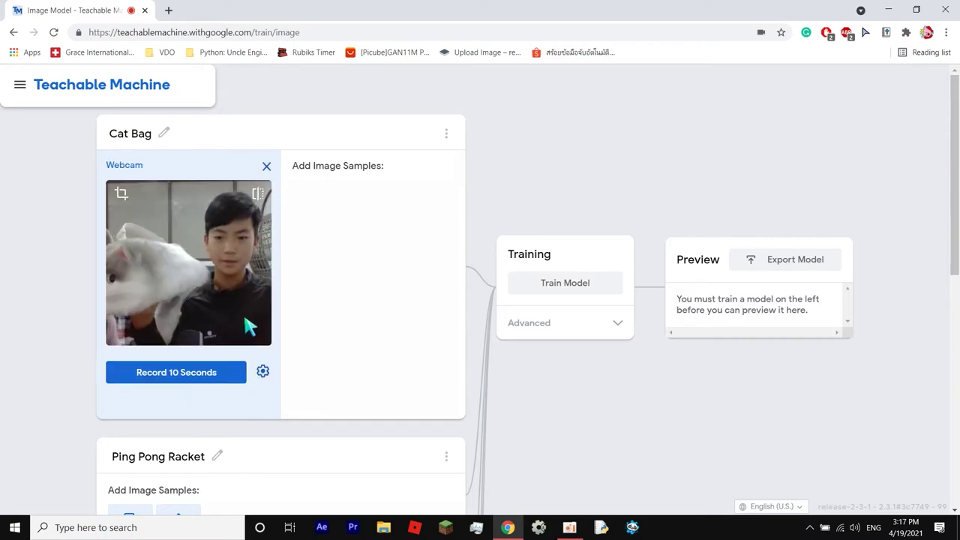
Record 10 seconds of webcam image samples for the Cat Bag class.
click(222, 373)
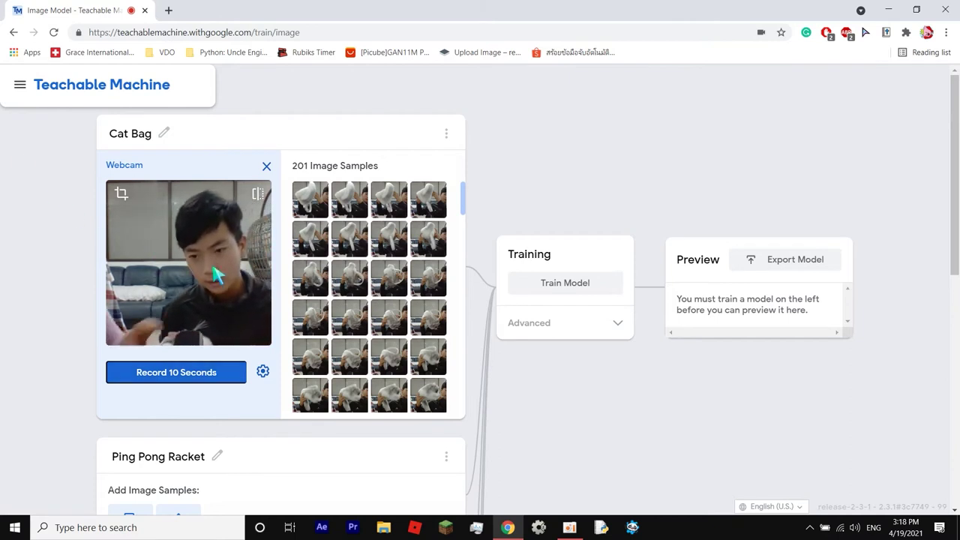
scroll(181, 152, down, 1)
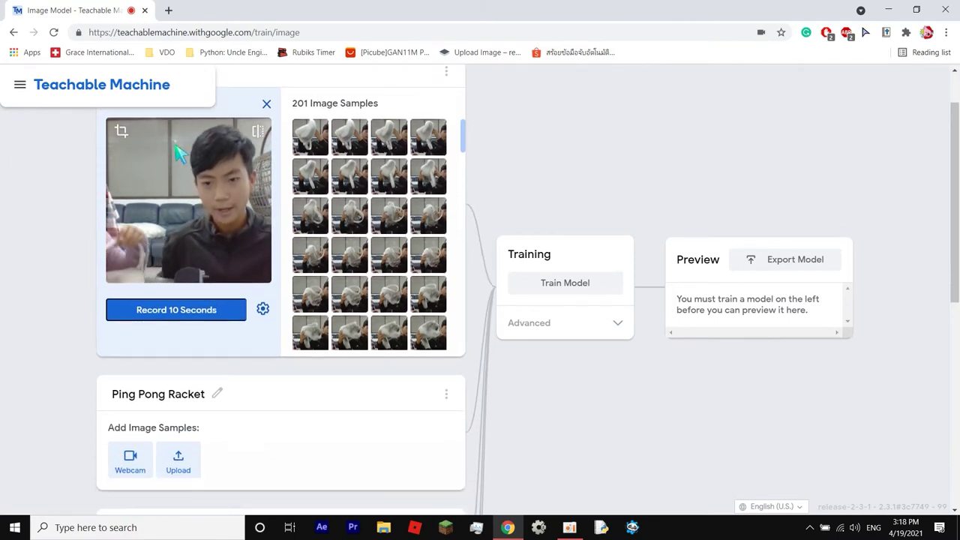
scroll(180, 152, down, 1)
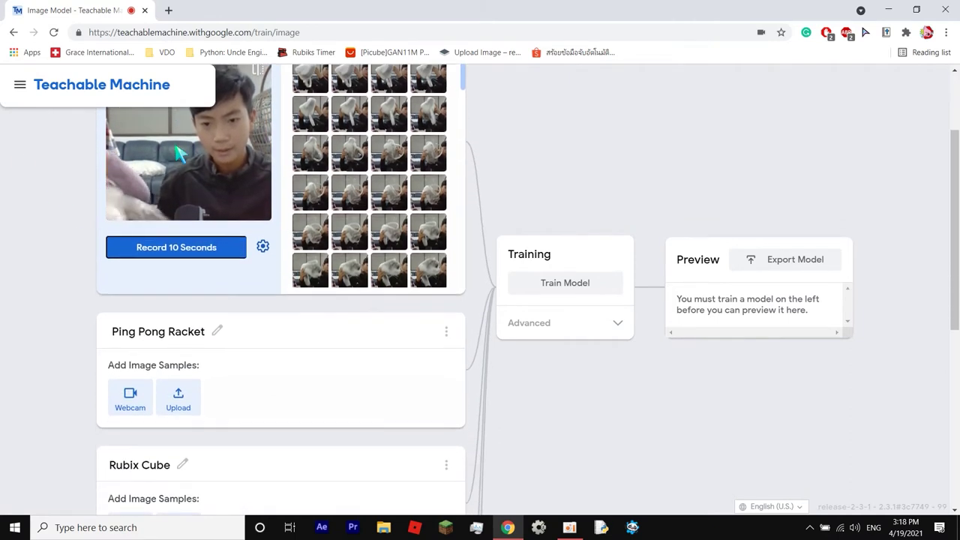
Record 10 seconds of webcam image samples of the racket for the Ping Pong Racket class.
click(136, 415)
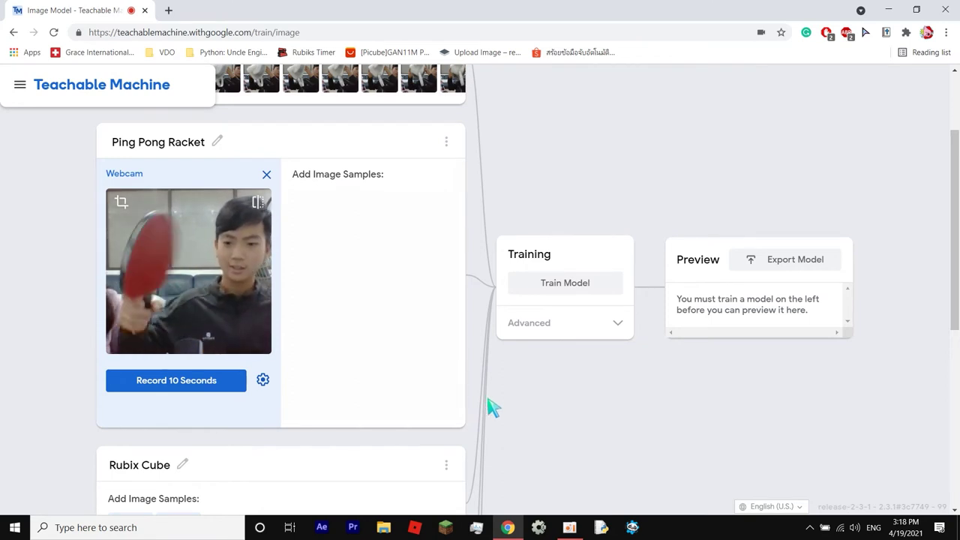
click(212, 383)
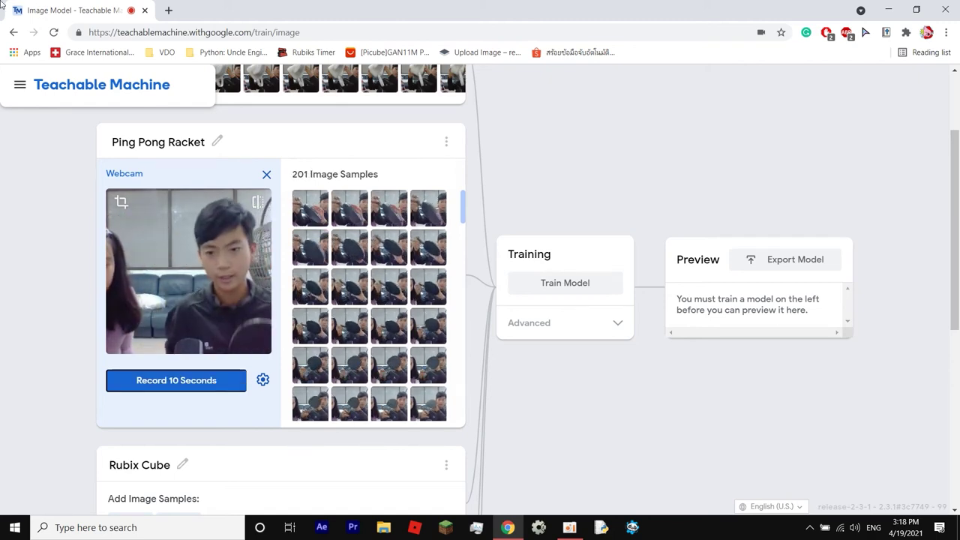
scroll(330, 267, up, 2)
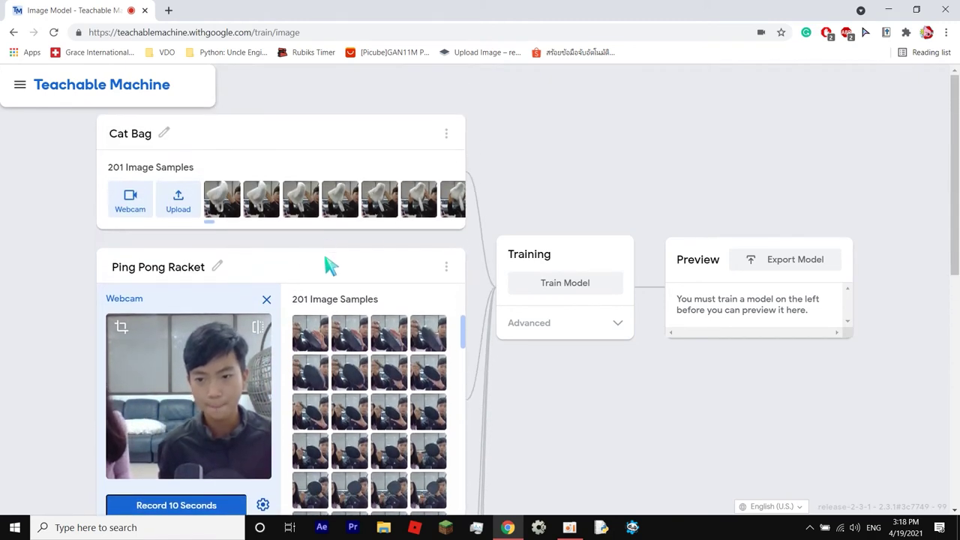
Record 10 seconds of webcam image samples of the cube for the Rubix Cube class.
scroll(333, 263, down, 3)
scroll(330, 274, down, 1)
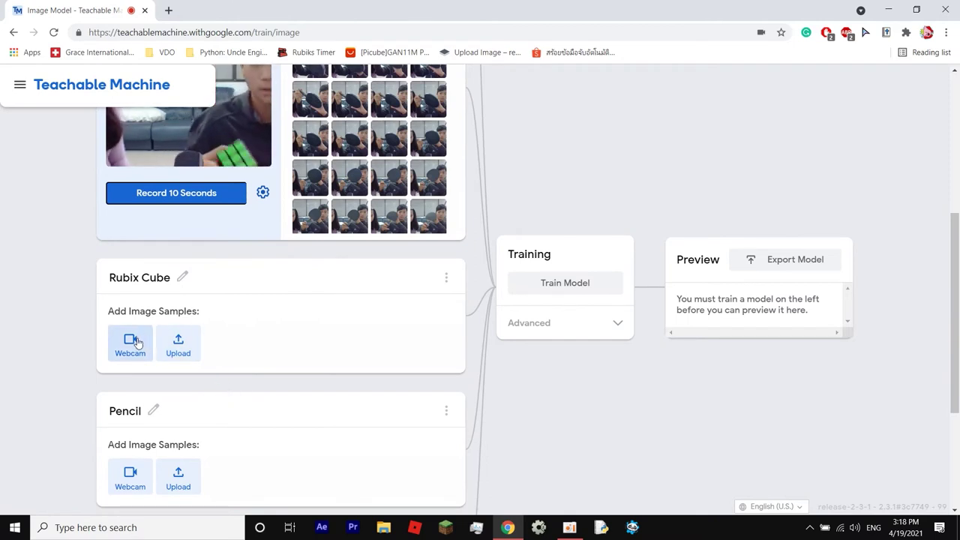
click(137, 343)
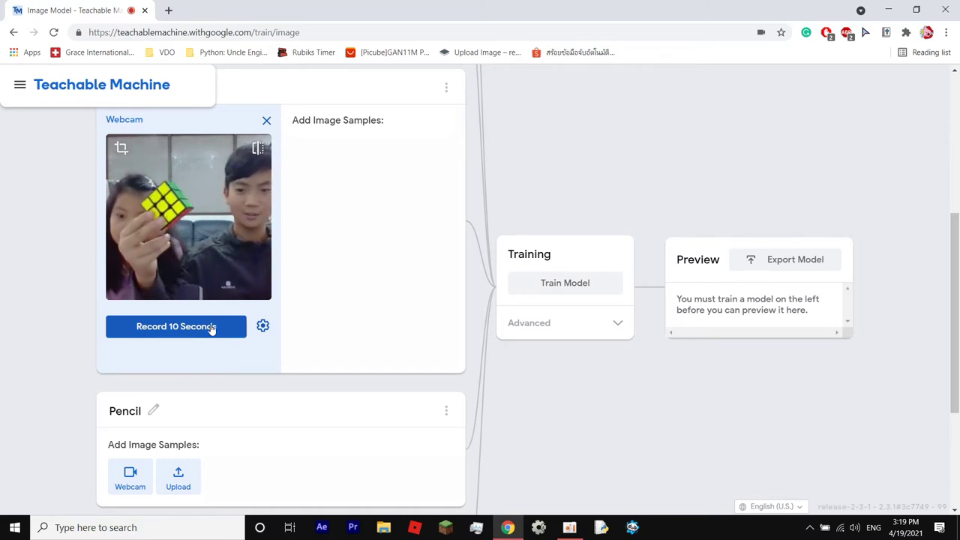
click(212, 328)
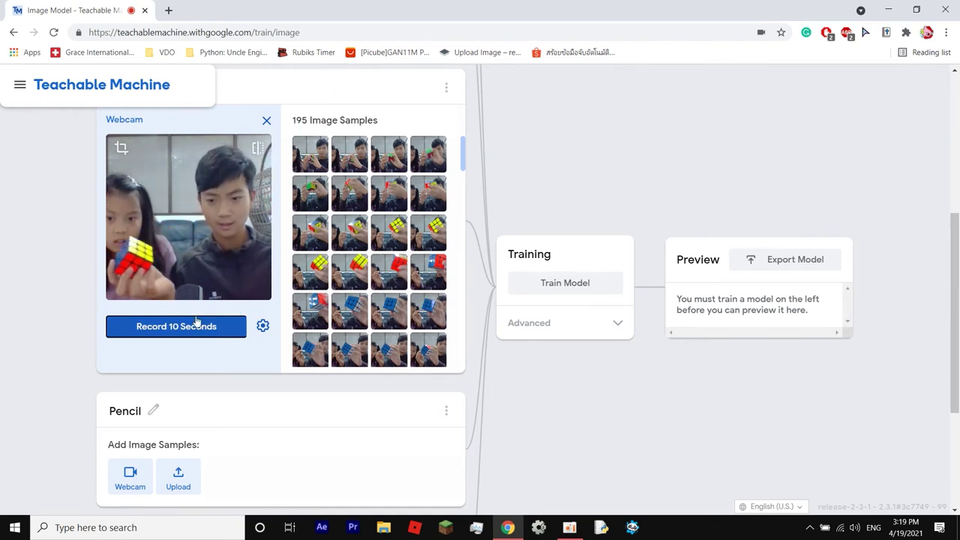
scroll(375, 250, up, 3)
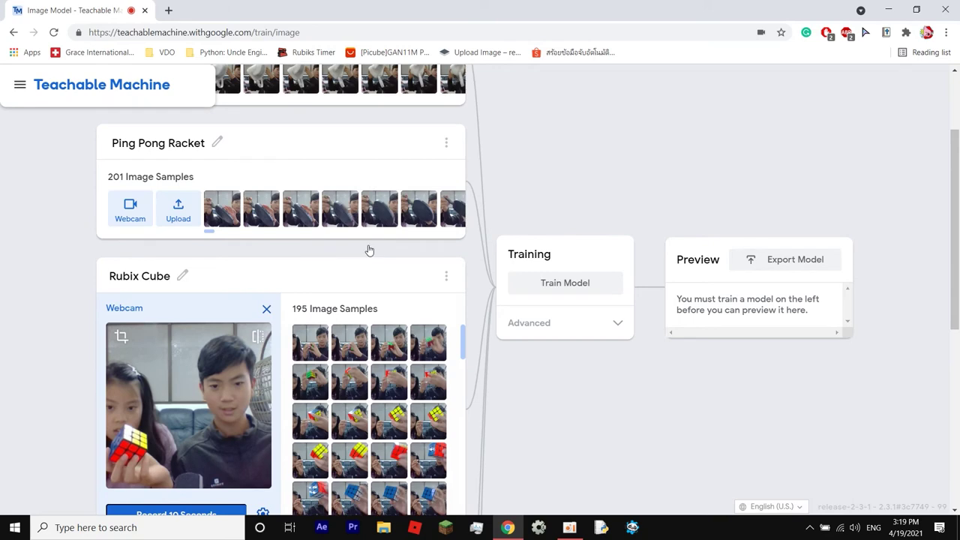
Record 10 seconds of webcam image samples of the pencil for the Pencil class.
scroll(369, 251, down, 5)
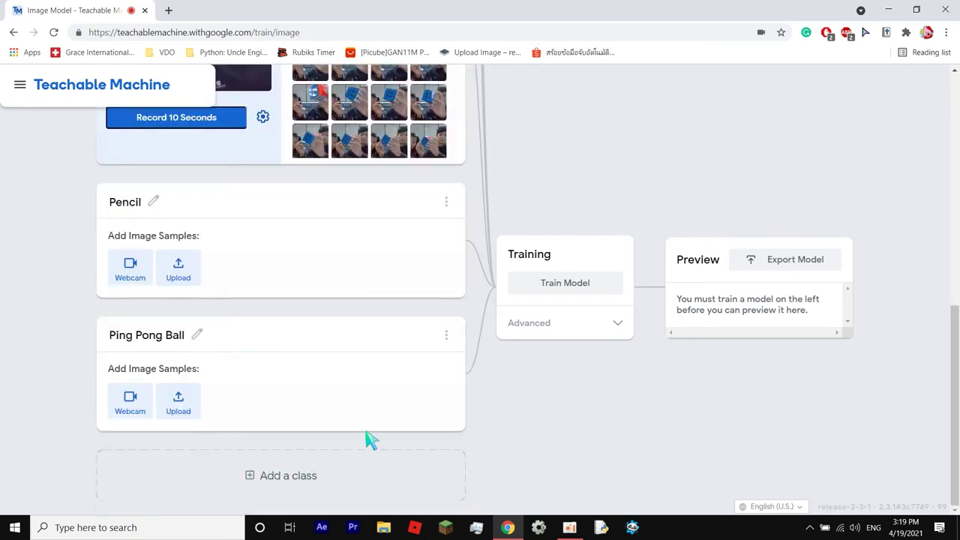
click(128, 265)
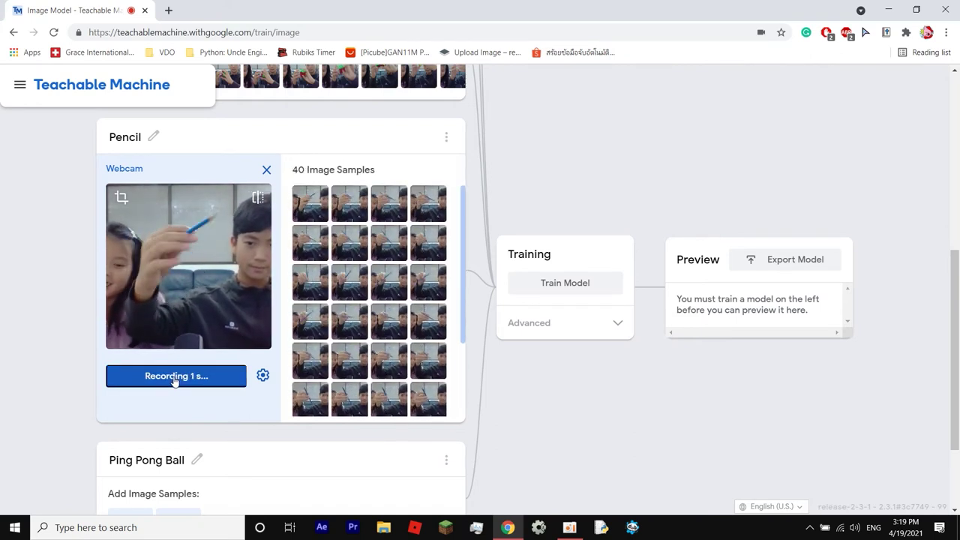
drag(174, 380, 178, 380)
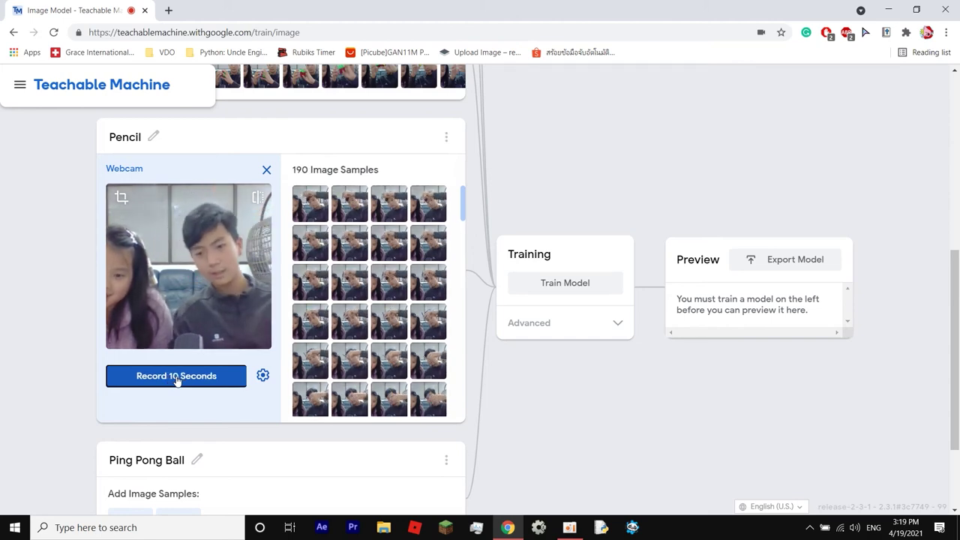
scroll(285, 252, up, 3)
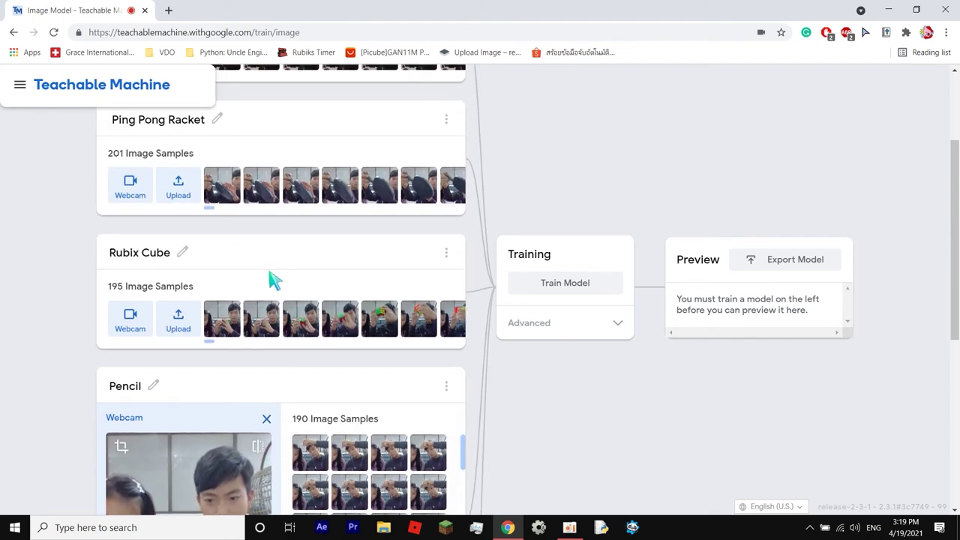
Record 10 seconds of webcam image samples of the ball for the Ping Pong Ball class.
scroll(275, 278, down, 3)
scroll(275, 278, down, 3)
click(132, 401)
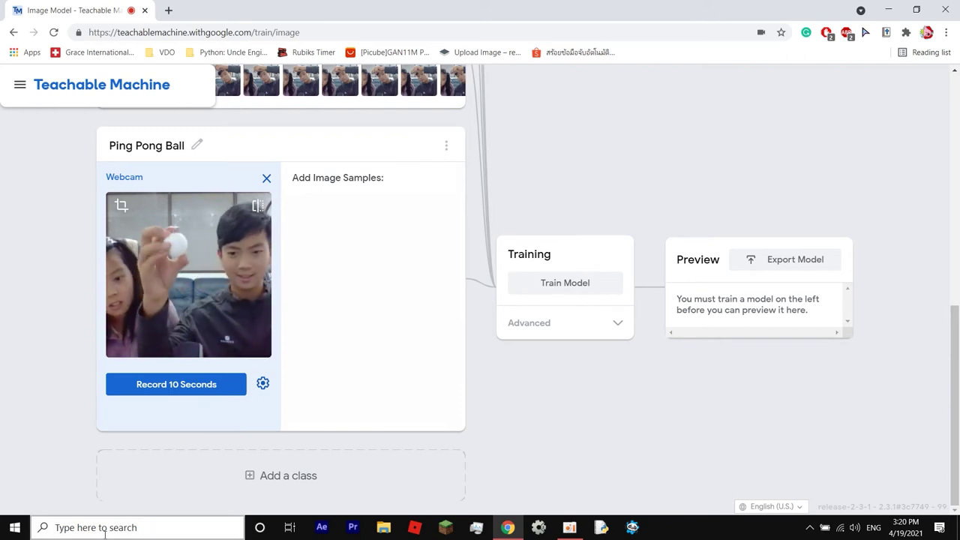
click(171, 385)
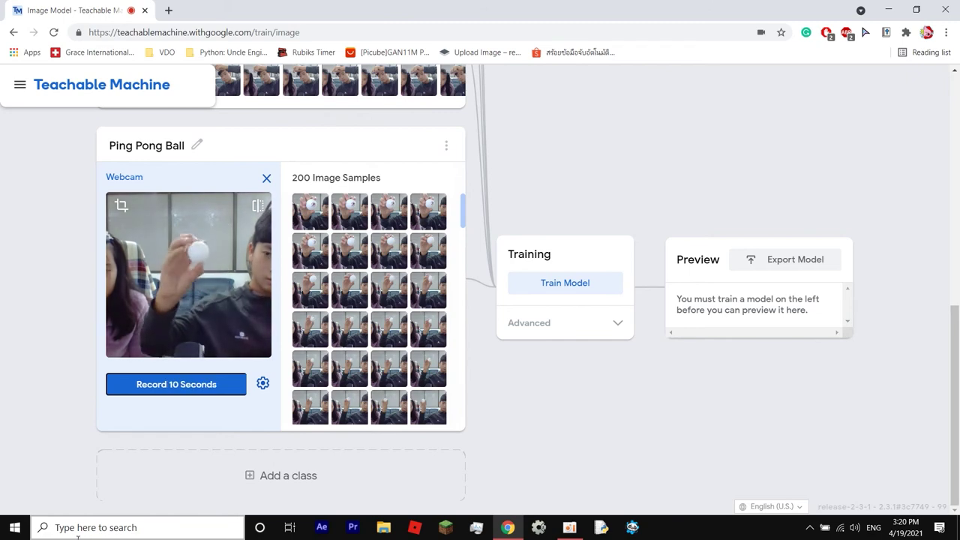
Review the recorded samples of the classes and train the model with the default training settings.
scroll(255, 397, up, 4)
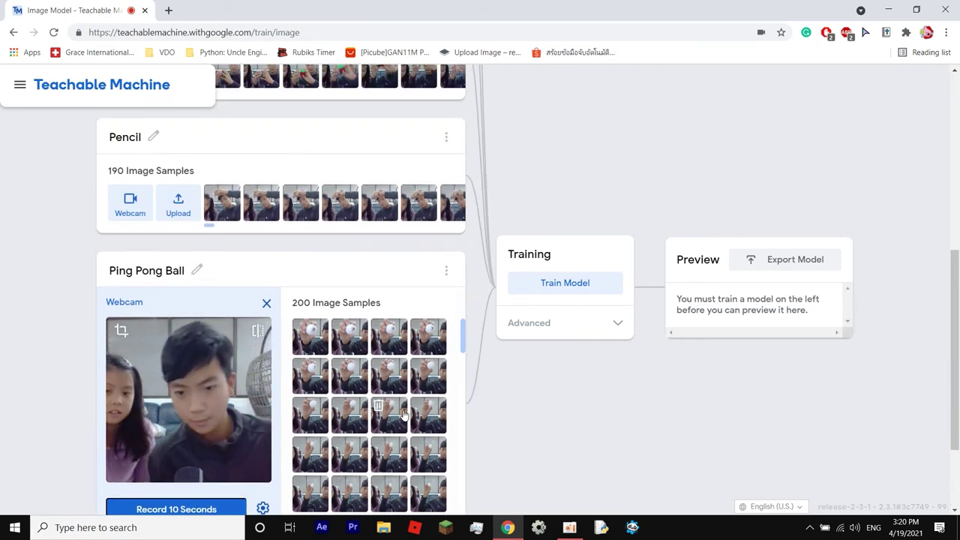
scroll(255, 397, up, 3)
scroll(401, 390, down, 4)
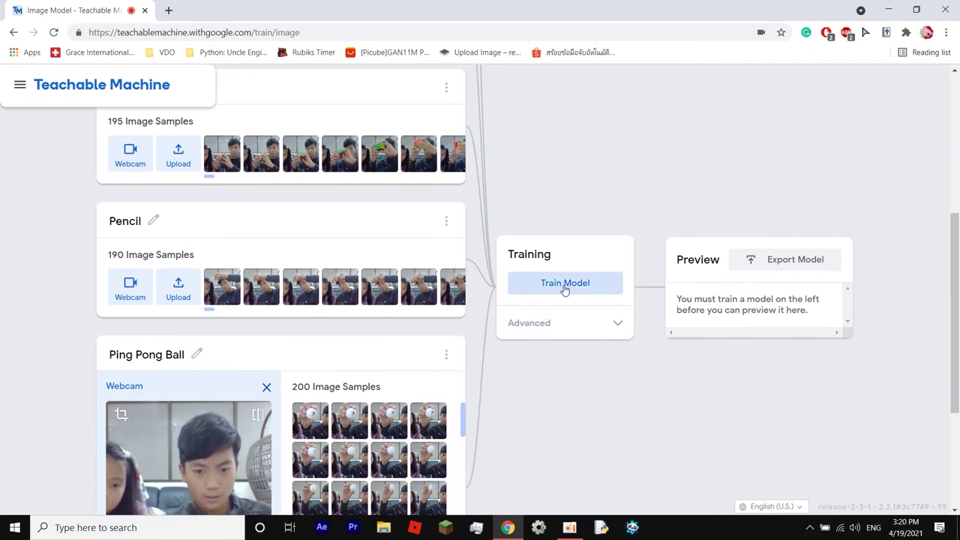
click(565, 285)
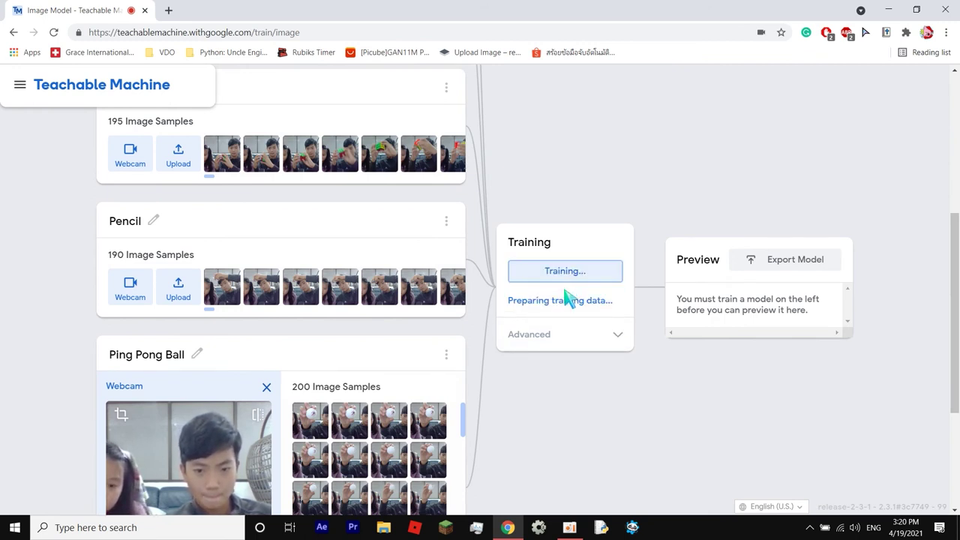
Test the trained model on the live webcam preview and examine the output confidence for all five classes.
scroll(546, 319, up, 4)
scroll(539, 360, down, 1)
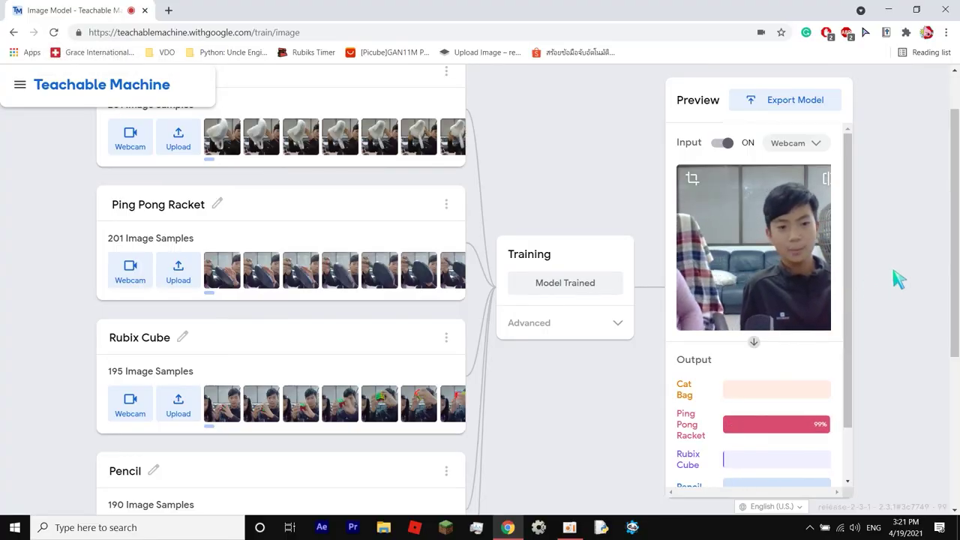
scroll(901, 279, down, 3)
scroll(901, 279, down, 3)
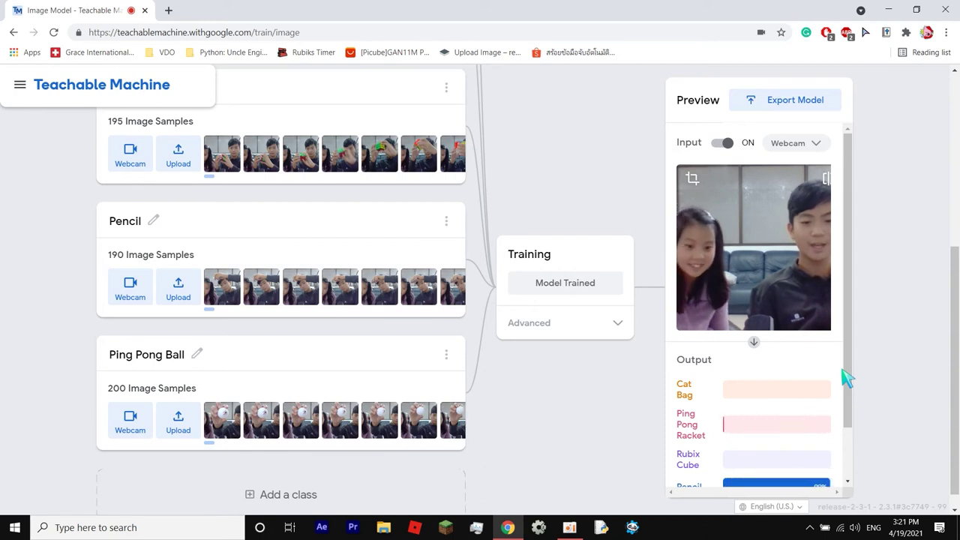
scroll(845, 377, down, 2)
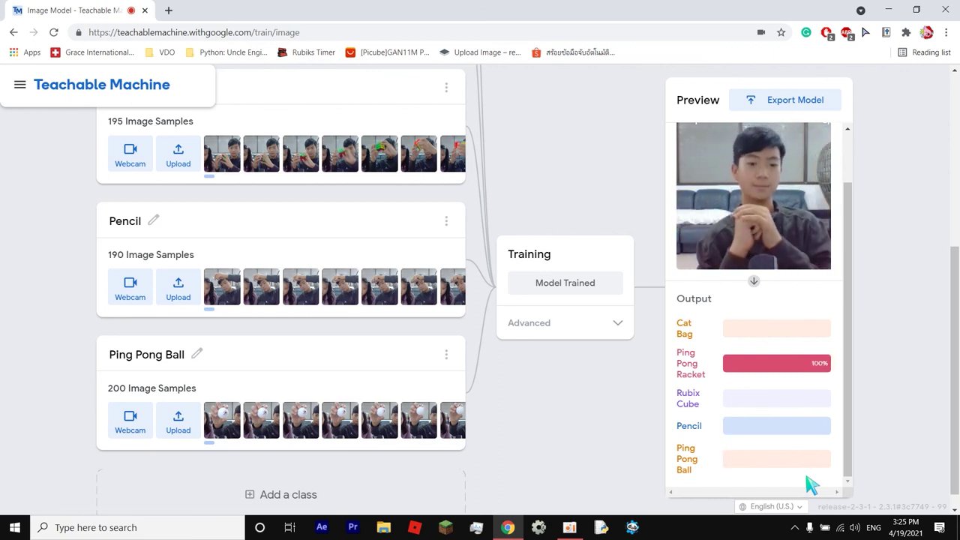
scroll(315, 288, up, 1)
scroll(315, 289, up, 4)
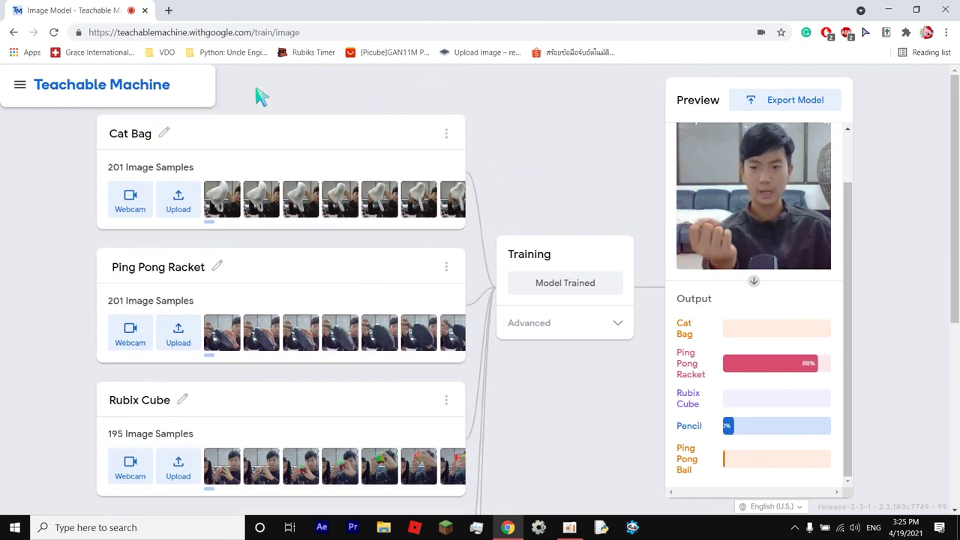